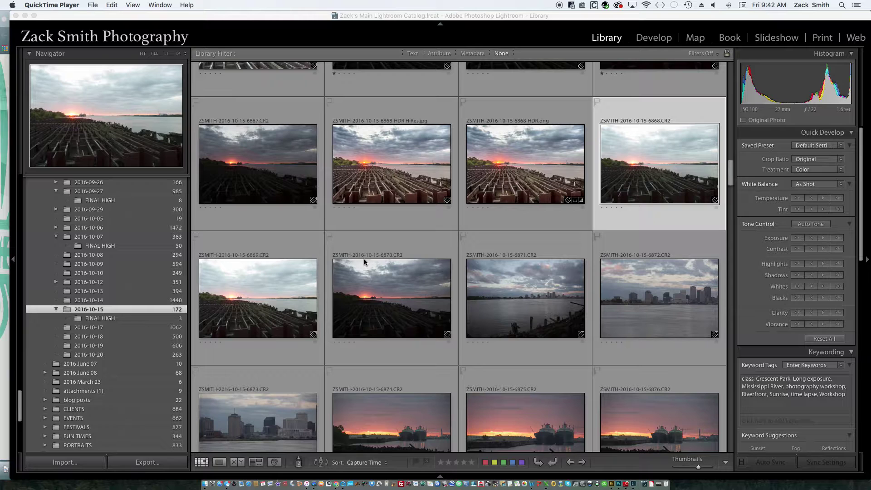
- Preview photo 6868 full size in Lightroom, then return to the thumbnail grid
{"action": "left_click", "coordinate": [395, 154]}
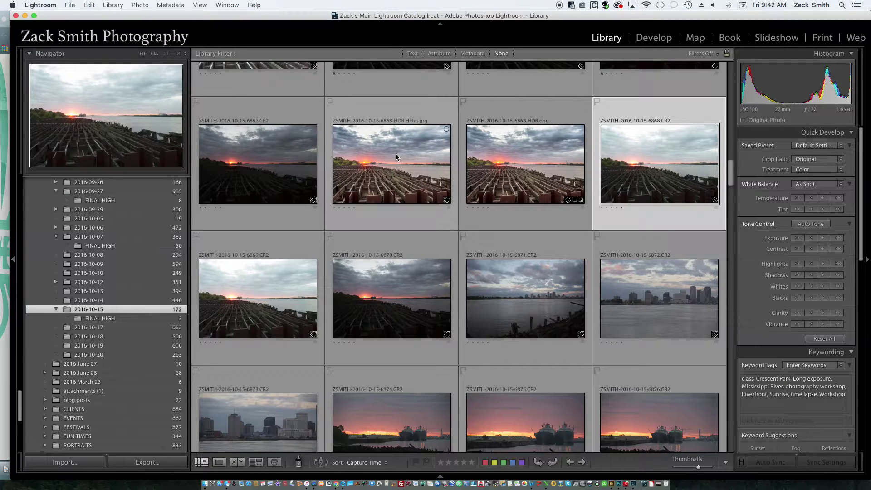
{"action": "left_click", "coordinate": [216, 462]}
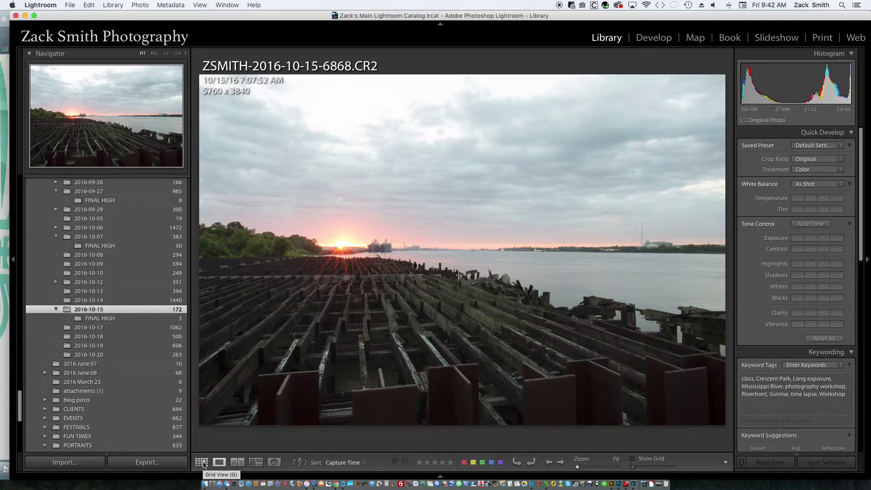
{"action": "left_click", "coordinate": [202, 462]}
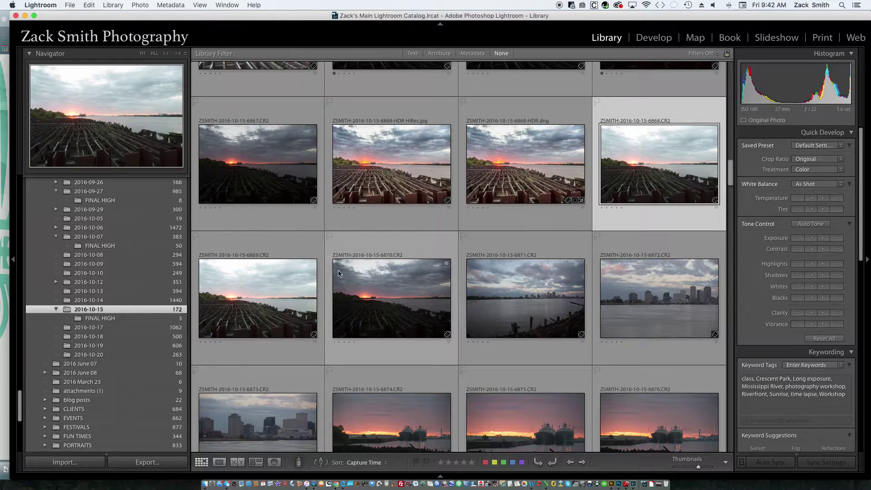
- Give photos 6869 and 6870 a red colour label
{"action": "left_click", "coordinate": [244, 292]}
{"action": "key", "text": "6"}
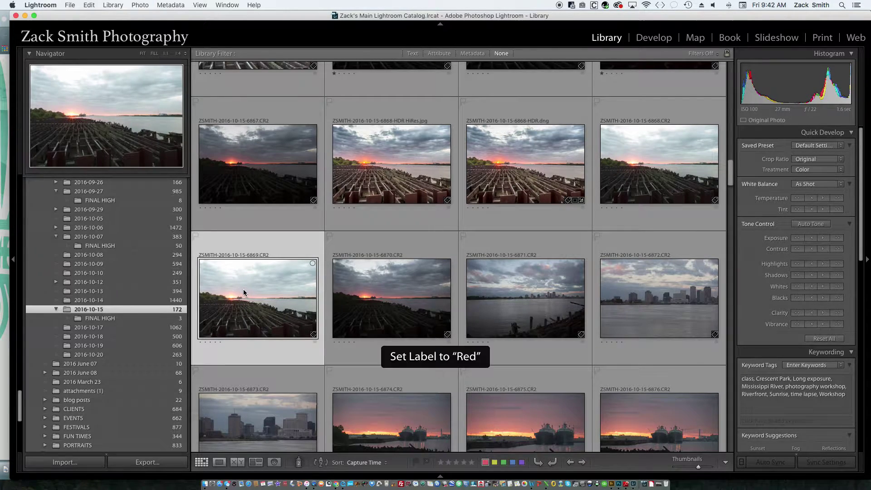
{"action": "left_click", "coordinate": [372, 300]}
{"action": "key", "text": "6"}
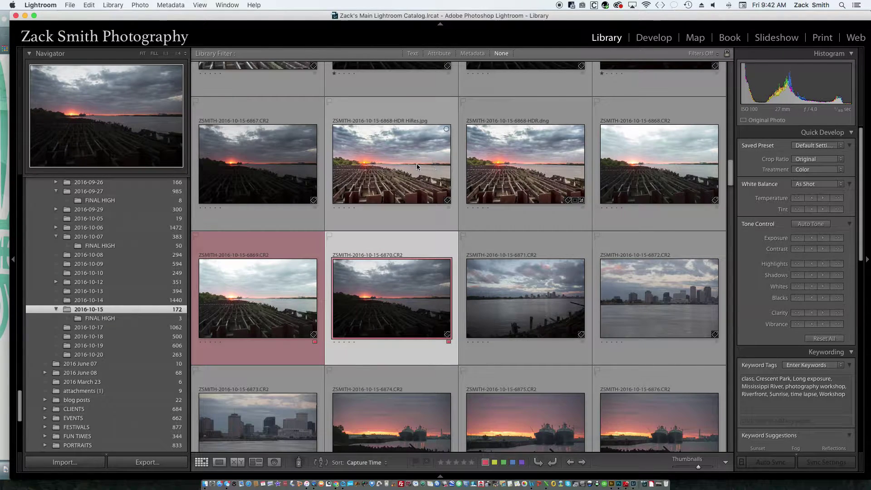
- Filter the grid to red-labelled photos and view 6869 full size
{"action": "mouse_move", "coordinate": [384, 146]}
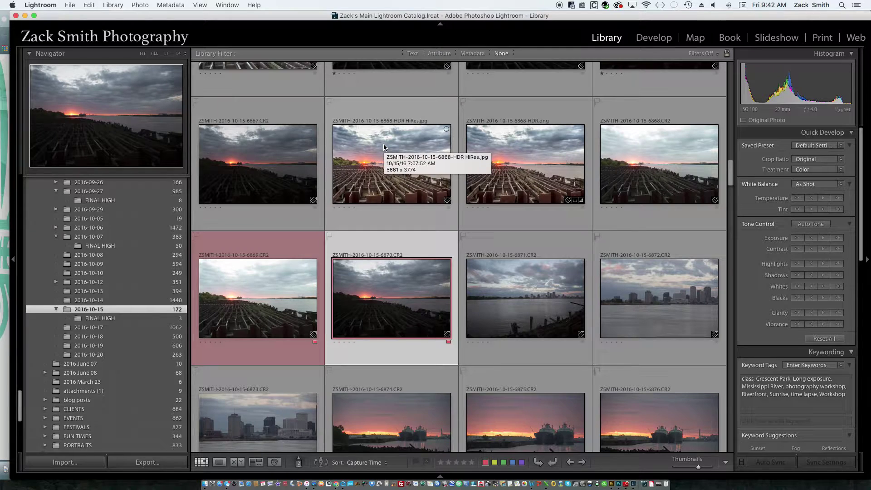
{"action": "mouse_move", "coordinate": [498, 305]}
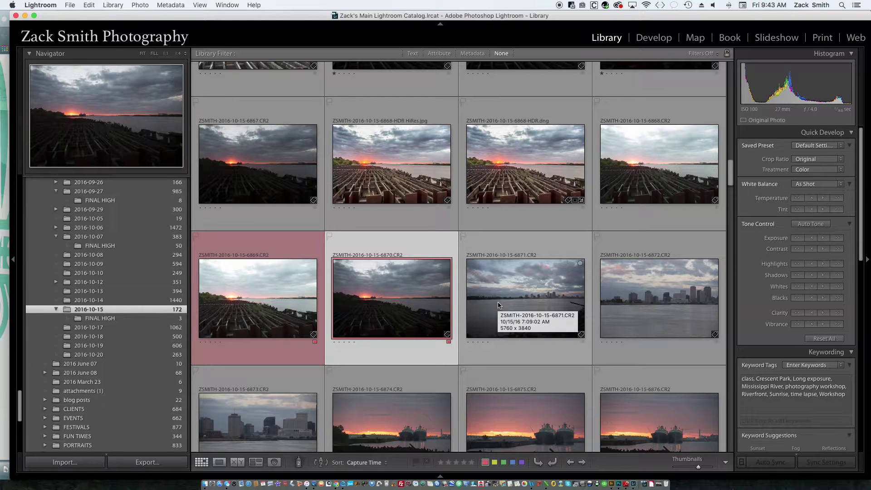
{"action": "left_click", "coordinate": [439, 53]}
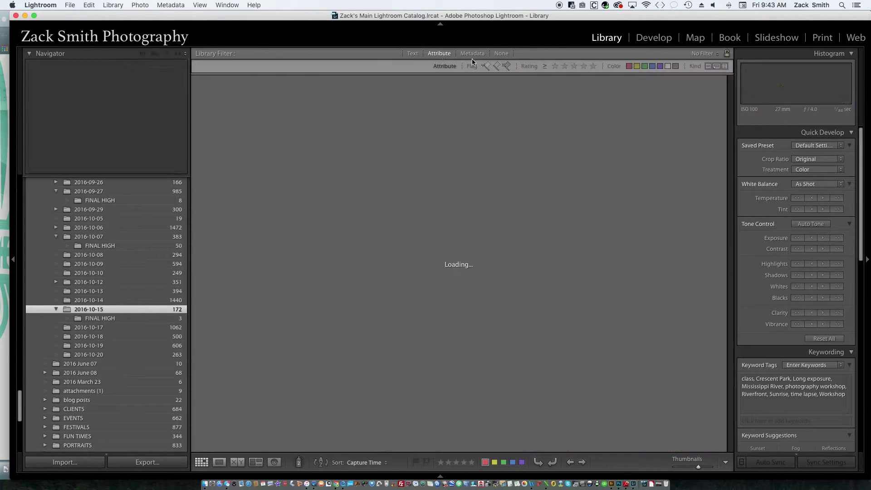
{"action": "left_click", "coordinate": [629, 66]}
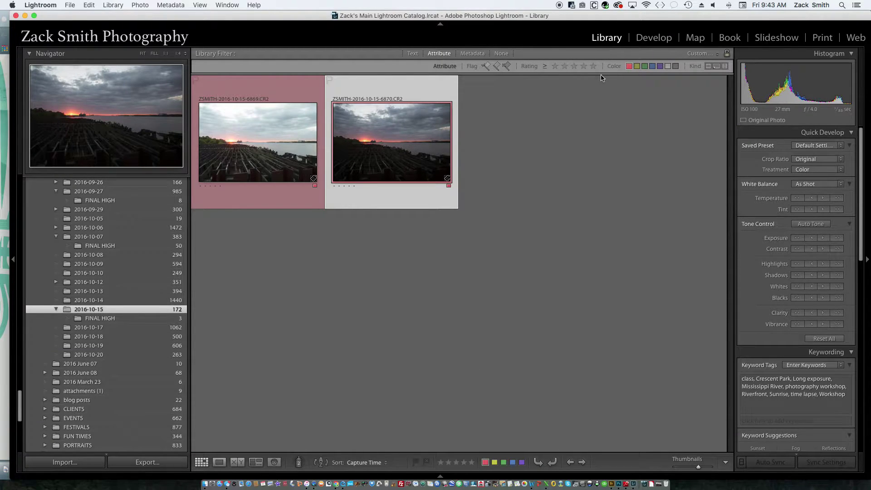
{"action": "left_click", "coordinate": [257, 129]}
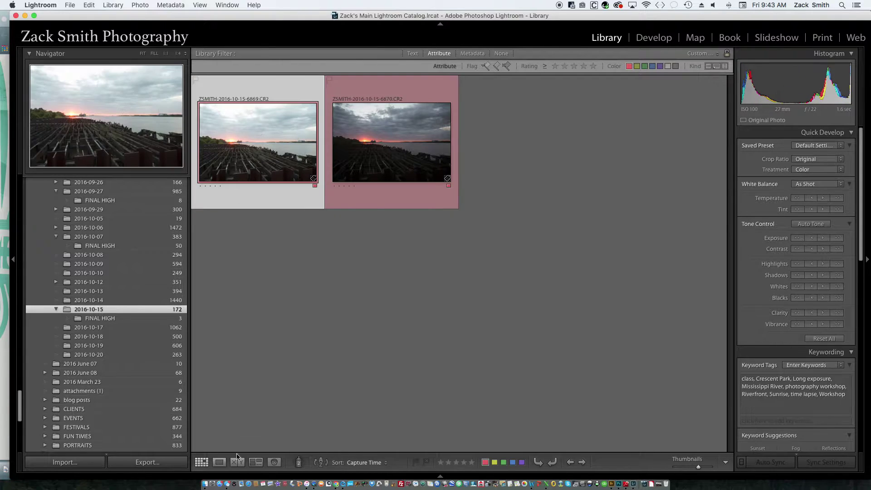
{"action": "left_click", "coordinate": [219, 462]}
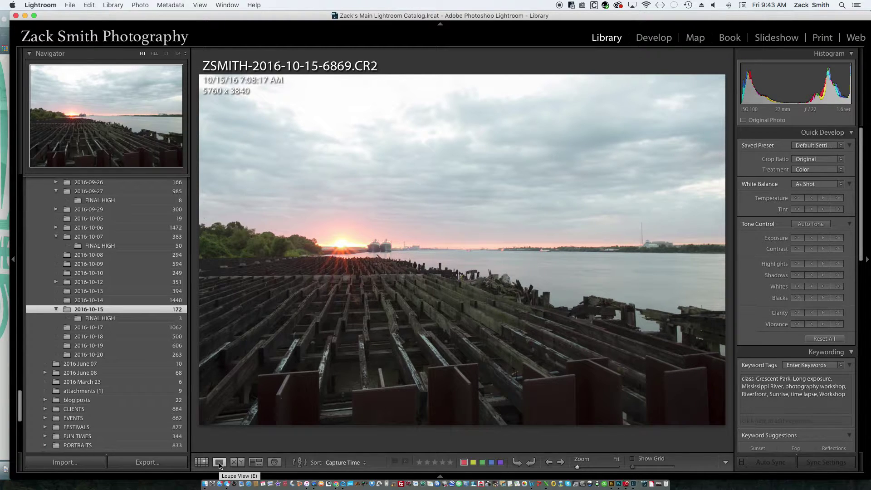
{"action": "key", "text": "Right"}
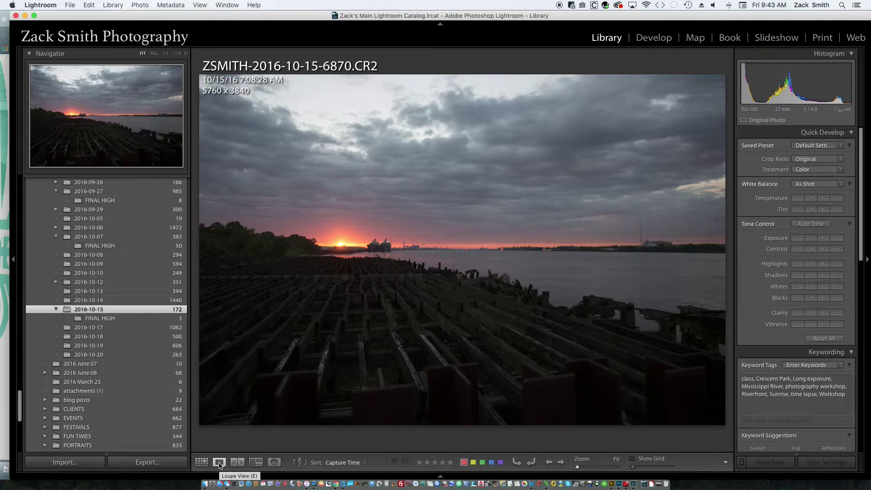
{"action": "key", "text": "Left"}
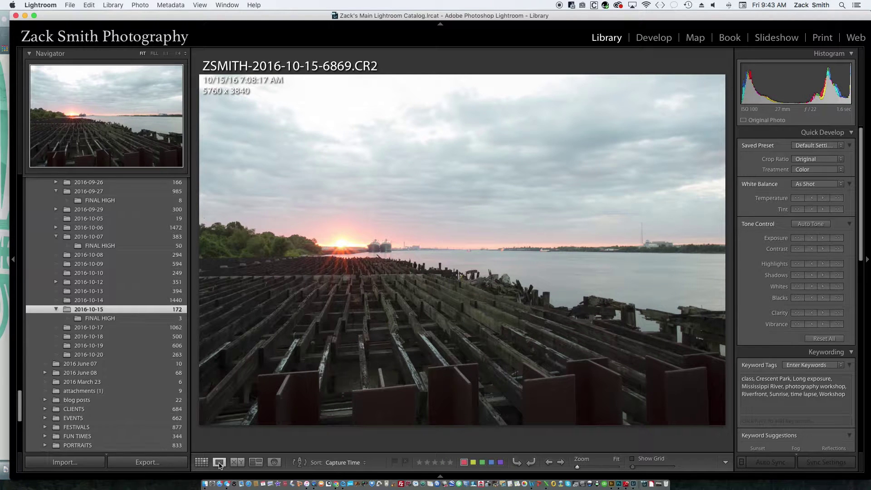
{"action": "key", "text": "Right"}
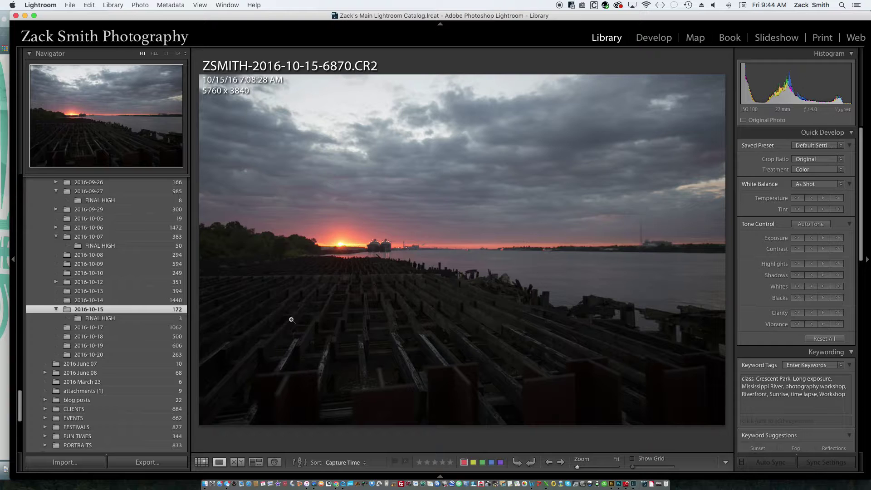
{"action": "key", "text": "Left"}
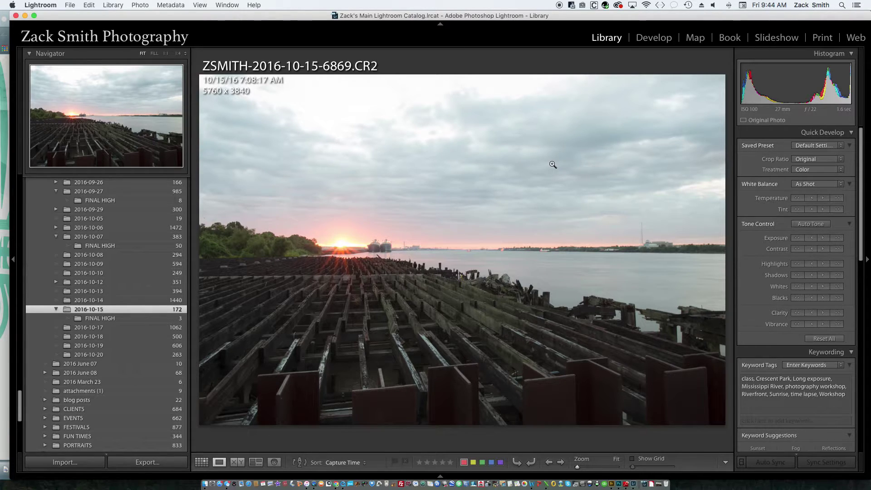
- Select photos 6869 and 6870 in the grid and choose Photo Merge > HDR
{"action": "left_click", "coordinate": [202, 462]}
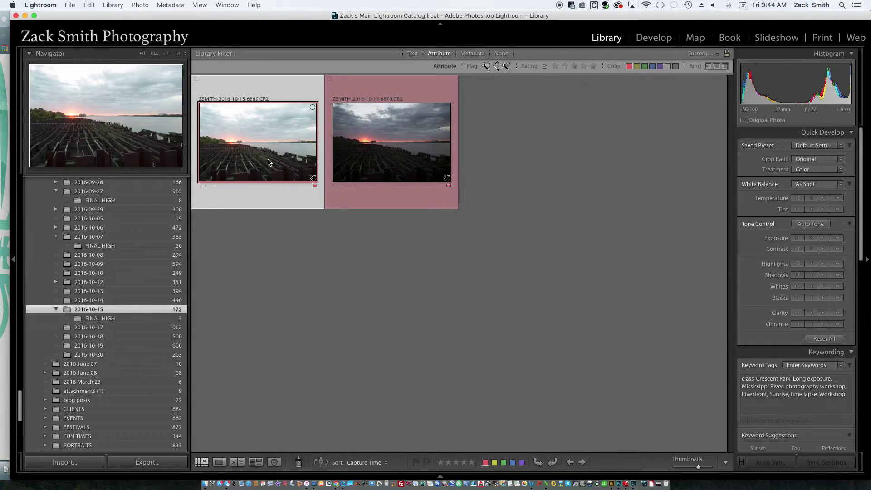
{"action": "left_click", "coordinate": [386, 145], "text": "shift"}
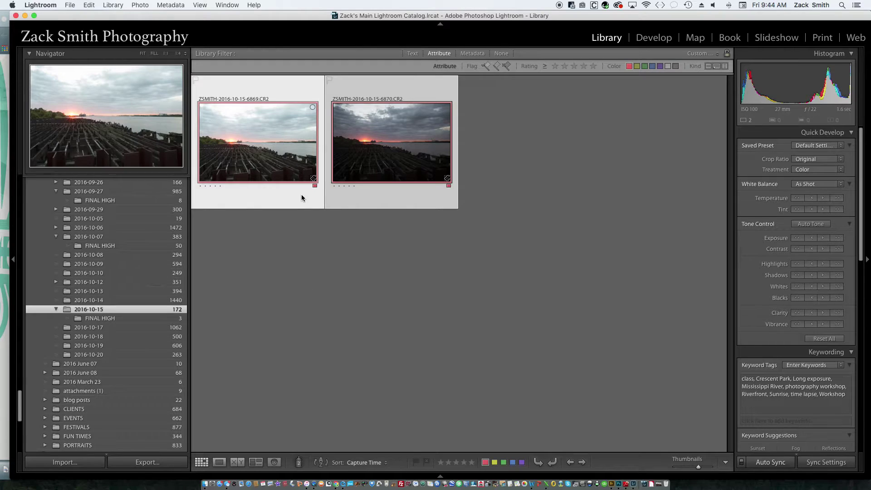
{"action": "right_click", "coordinate": [264, 140]}
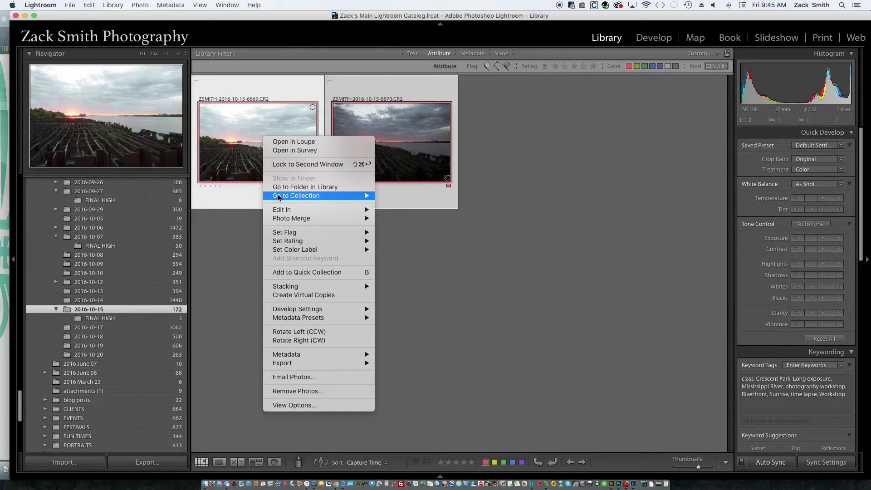
{"action": "mouse_move", "coordinate": [311, 222]}
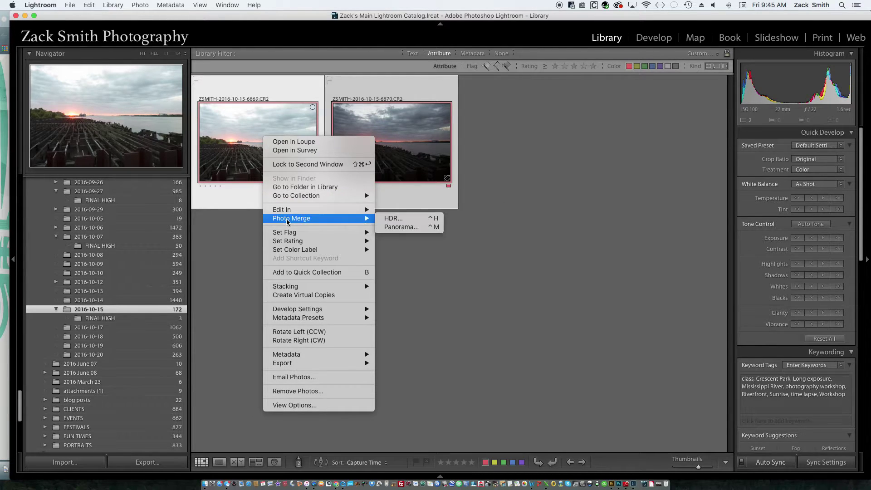
{"action": "left_click", "coordinate": [390, 220]}
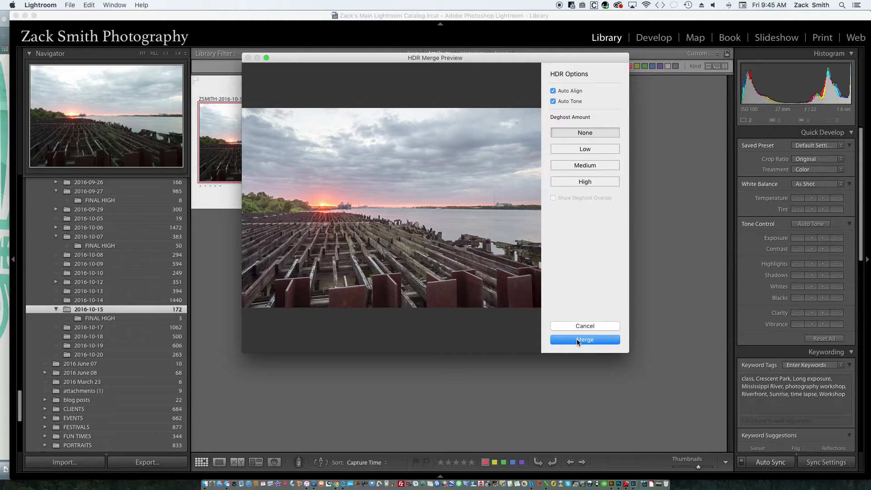
- Compare Low, Medium and High deghosting, set deghost back to None, and merge
{"action": "left_click", "coordinate": [587, 148]}
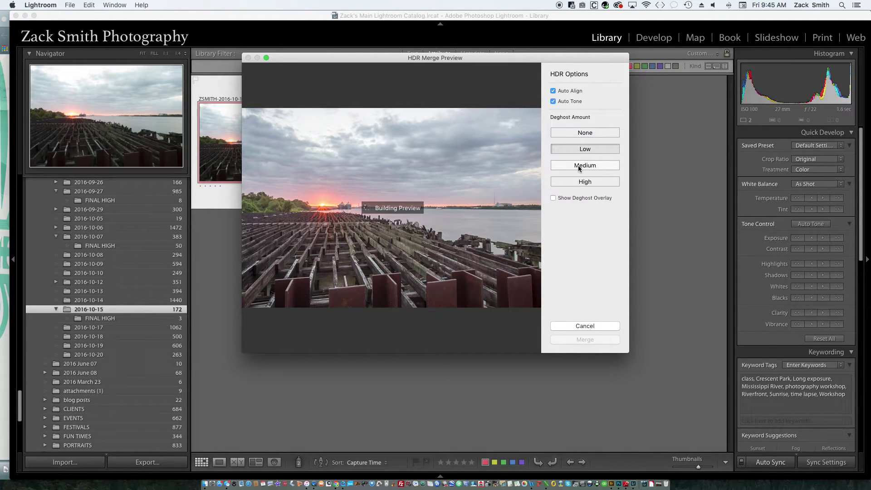
{"action": "left_click", "coordinate": [579, 165]}
{"action": "left_click", "coordinate": [579, 182]}
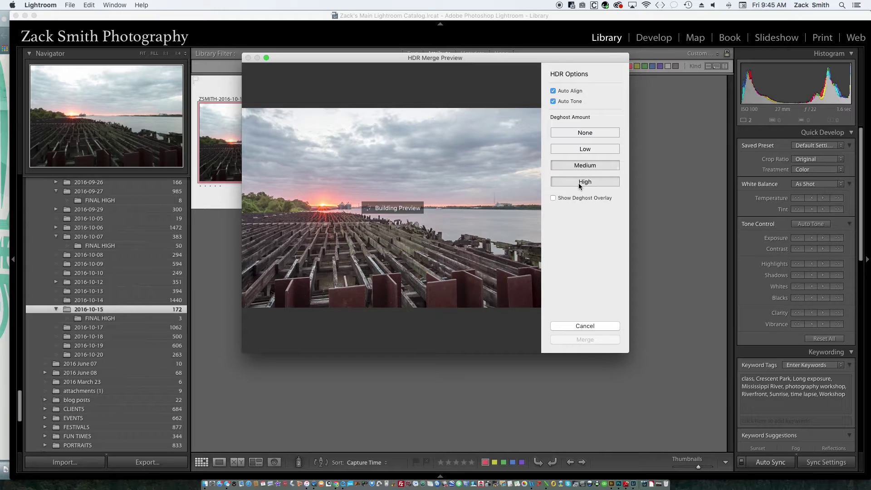
{"action": "left_click", "coordinate": [589, 133]}
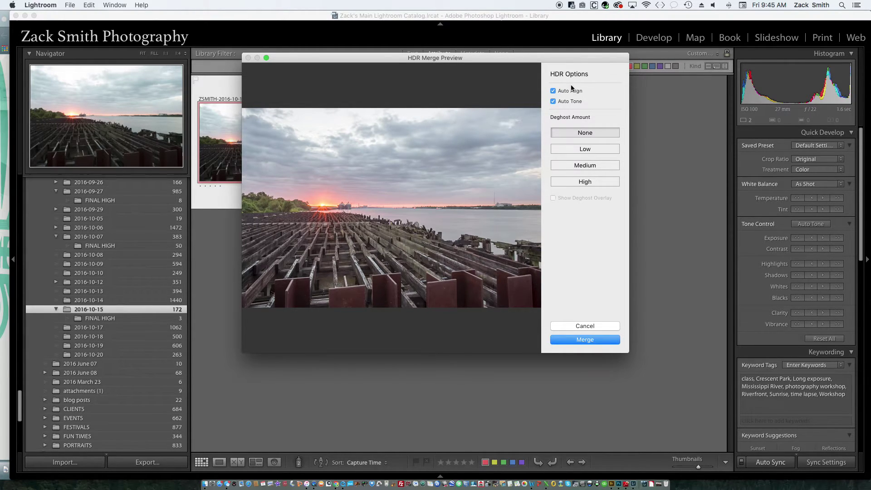
{"action": "left_click", "coordinate": [588, 341]}
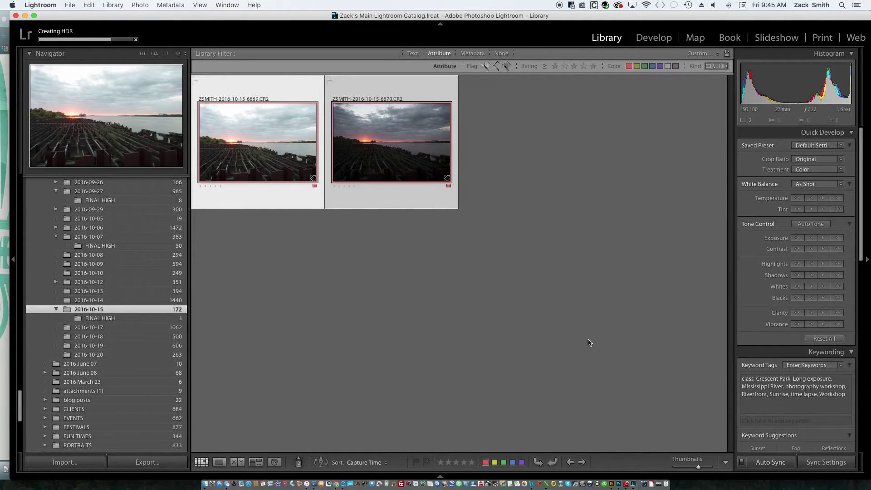
- Clear the Library filter and open 6869-HDR.dng in the Develop module
{"action": "key", "text": "super+l"}
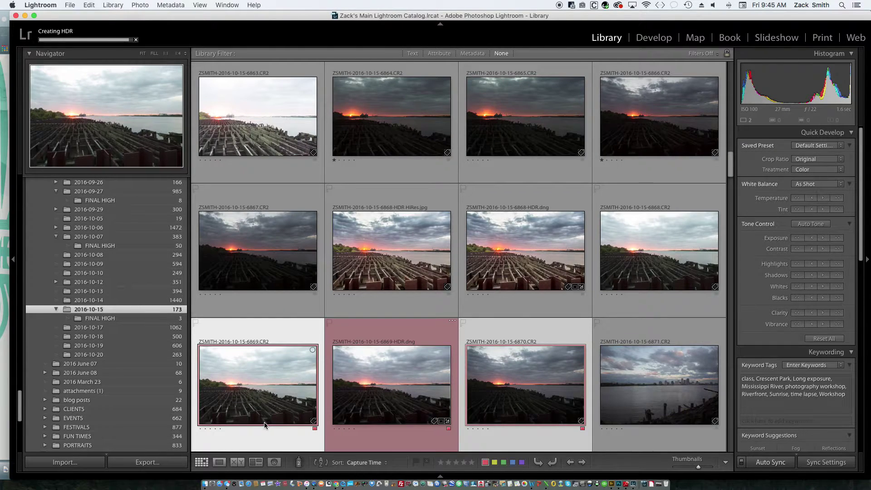
{"action": "left_click", "coordinate": [381, 385]}
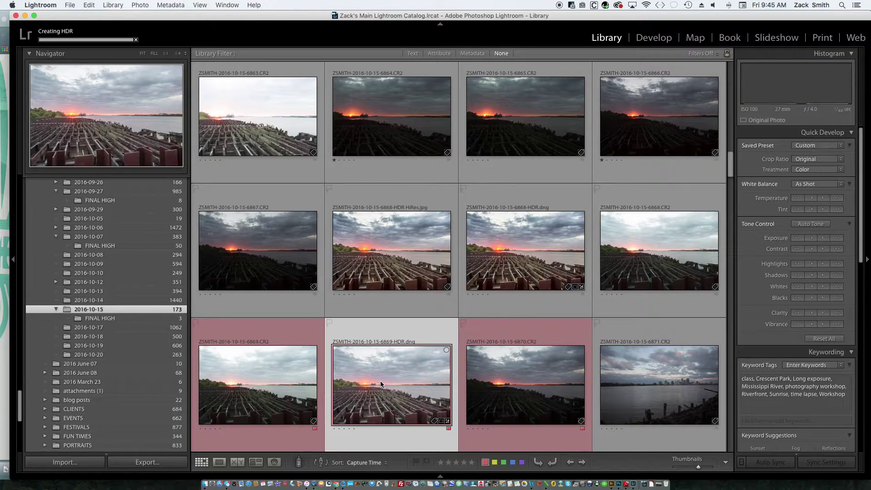
{"action": "left_click", "coordinate": [653, 38]}
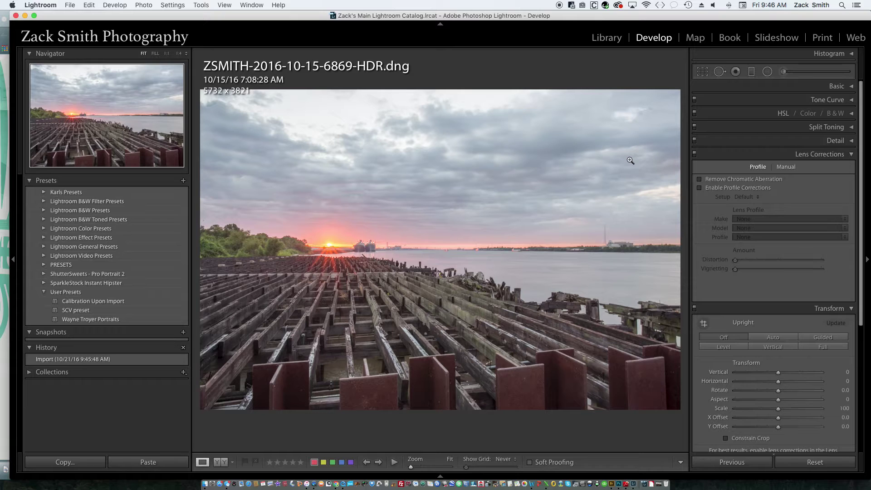
- Straighten the photo with a 0.57° crop angle
{"action": "left_click", "coordinate": [702, 72]}
{"action": "left_click_drag", "start_coordinate": [687, 413], "coordinate": [684, 415]}
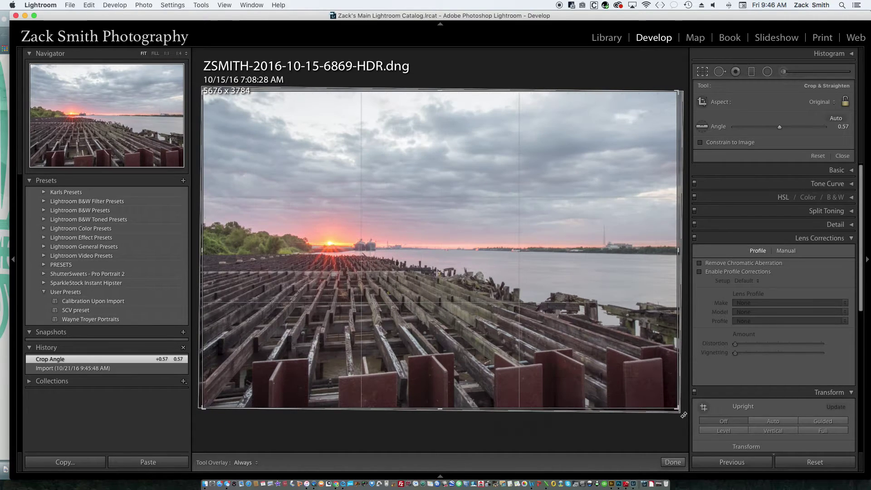
{"action": "key", "text": "r"}
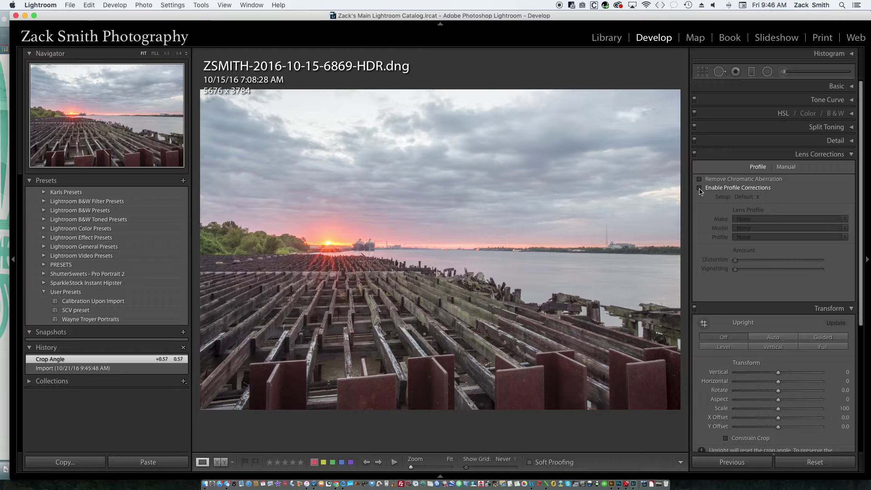
- Enable lens profile corrections and chromatic aberration removal
{"action": "left_click", "coordinate": [699, 188]}
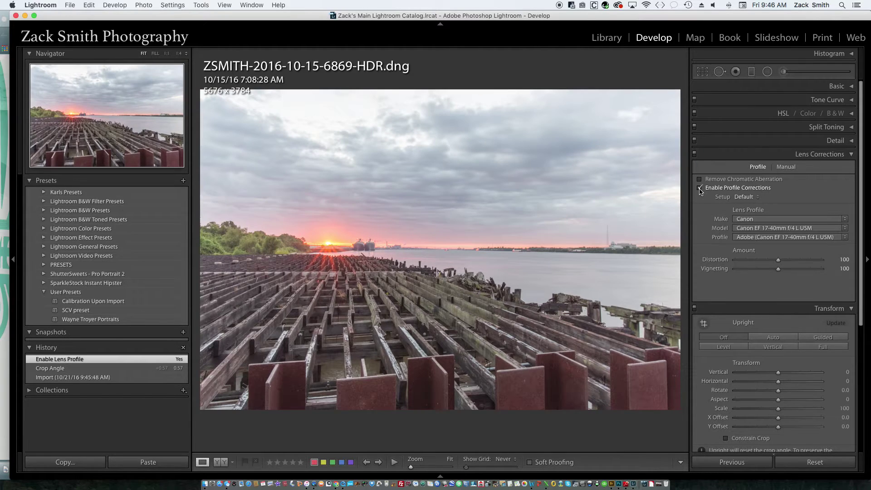
{"action": "left_click", "coordinate": [700, 179]}
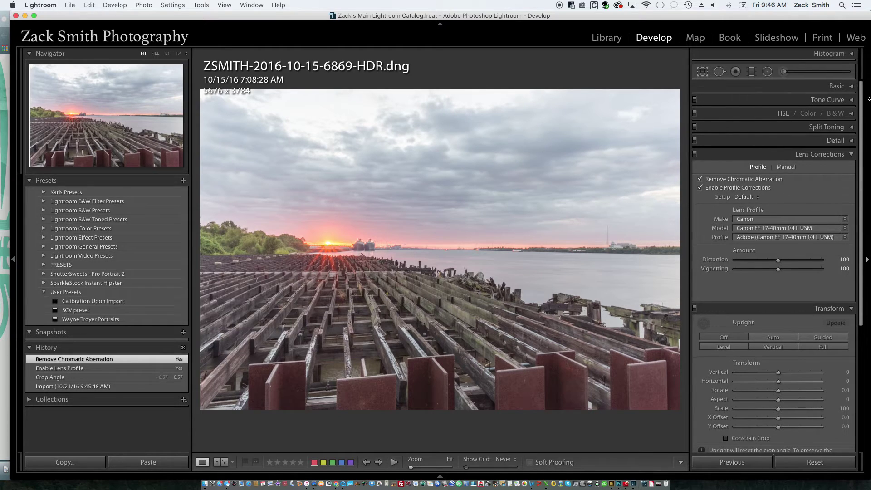
{"action": "left_click", "coordinate": [852, 88]}
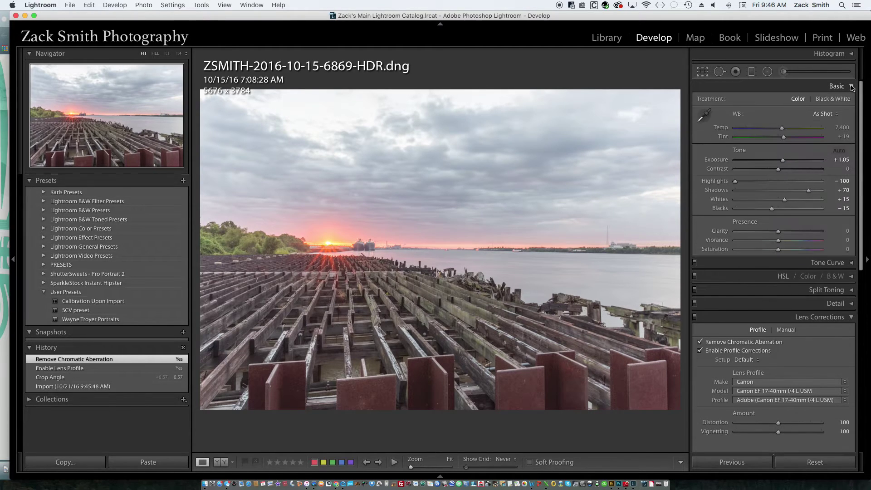
- Lay a graduated filter down over the sky with temperature -6
{"action": "left_click", "coordinate": [751, 71]}
{"action": "left_click_drag", "start_coordinate": [442, 85], "coordinate": [442, 399]}
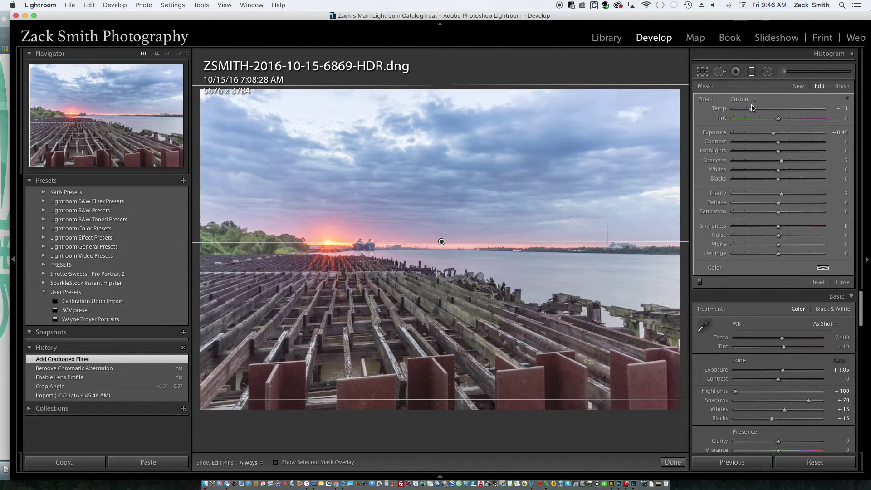
{"action": "left_click_drag", "start_coordinate": [752, 110], "coordinate": [775, 112]}
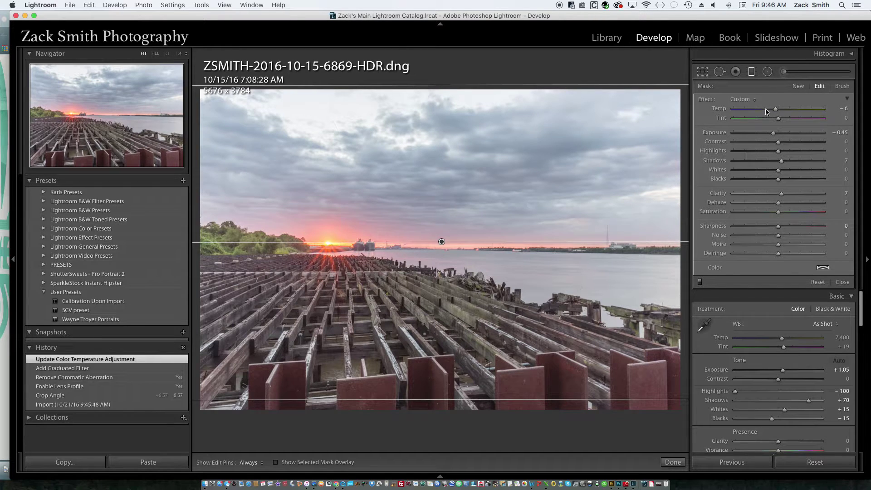
{"action": "left_click", "coordinate": [799, 86]}
- Draw a second graduated filter up from the pier with temperature -10 and exposure -1.55
{"action": "left_click_drag", "start_coordinate": [413, 410], "coordinate": [416, 158]}
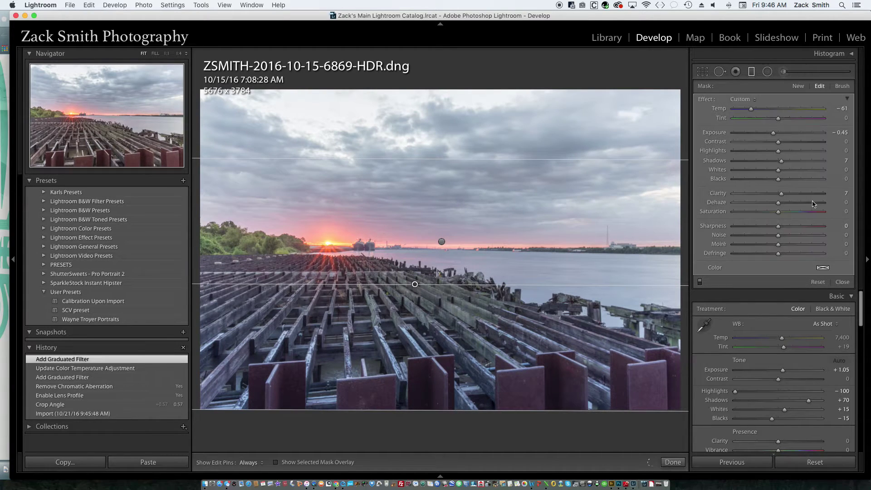
{"action": "left_click_drag", "start_coordinate": [751, 109], "coordinate": [774, 111]}
{"action": "left_click_drag", "start_coordinate": [774, 133], "coordinate": [761, 133]}
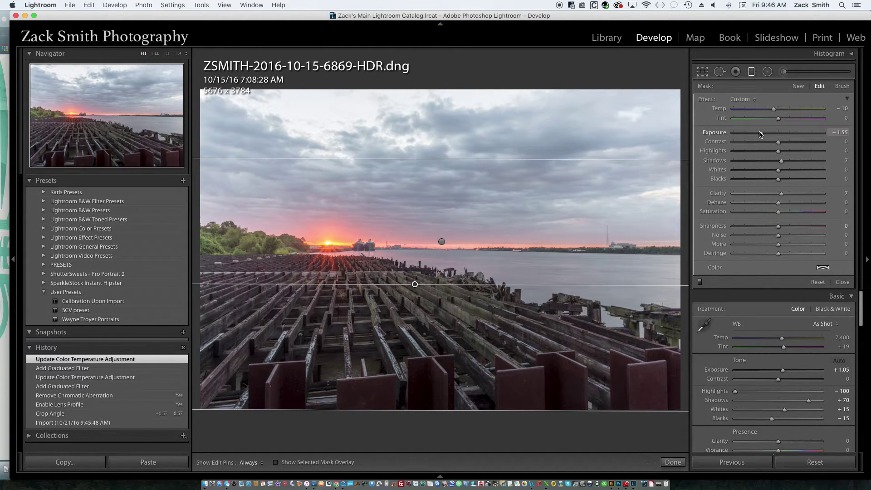
{"action": "left_click_drag", "start_coordinate": [761, 134], "coordinate": [761, 134]}
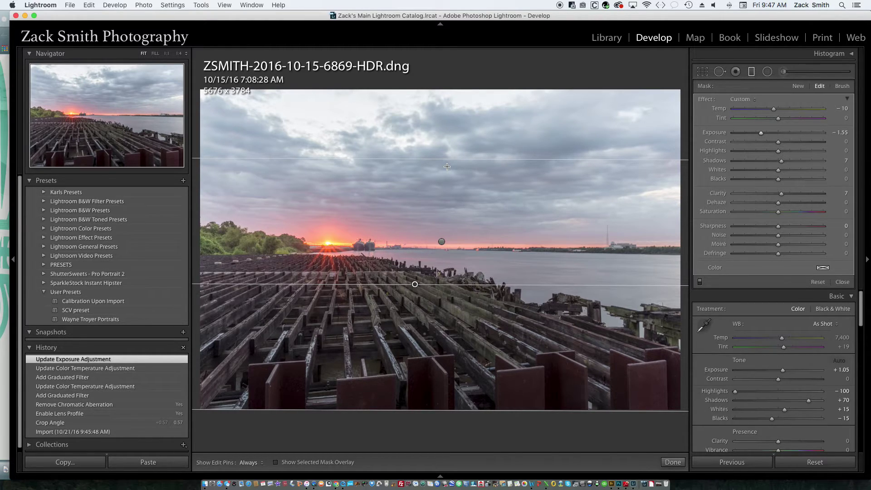
{"action": "left_click", "coordinate": [703, 71]}
- Brush the left-hand trees with temperature 21, contrast 54 and clarity 47
{"action": "left_click", "coordinate": [786, 72]}
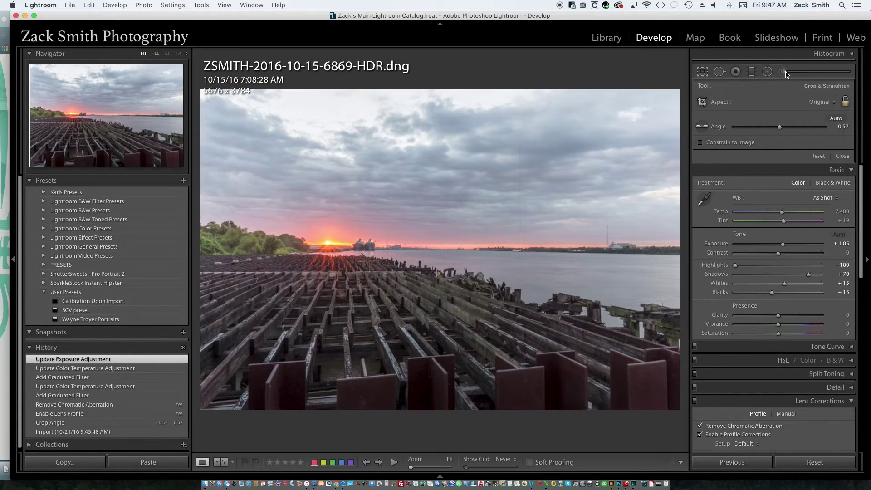
{"action": "left_click_drag", "start_coordinate": [762, 112], "coordinate": [788, 110]}
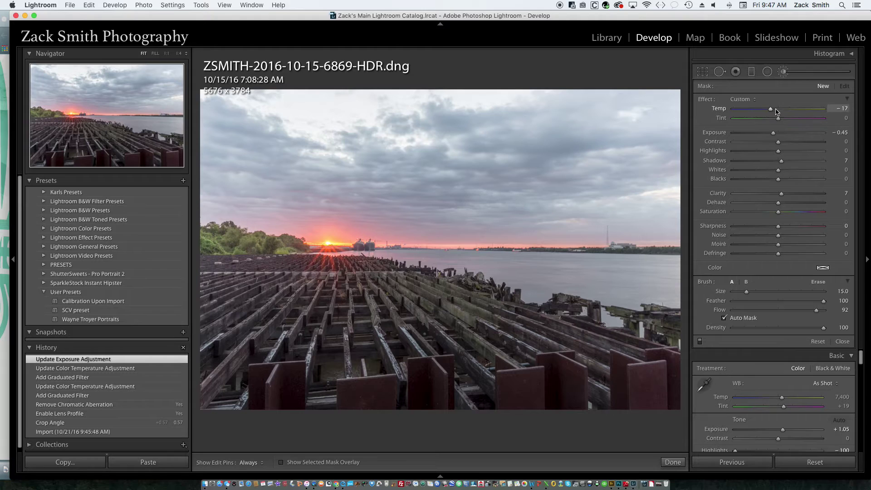
{"action": "left_click_drag", "start_coordinate": [210, 237], "coordinate": [298, 262]}
{"action": "left_click_drag", "start_coordinate": [785, 144], "coordinate": [803, 143]}
{"action": "left_click_drag", "start_coordinate": [794, 198], "coordinate": [800, 196]}
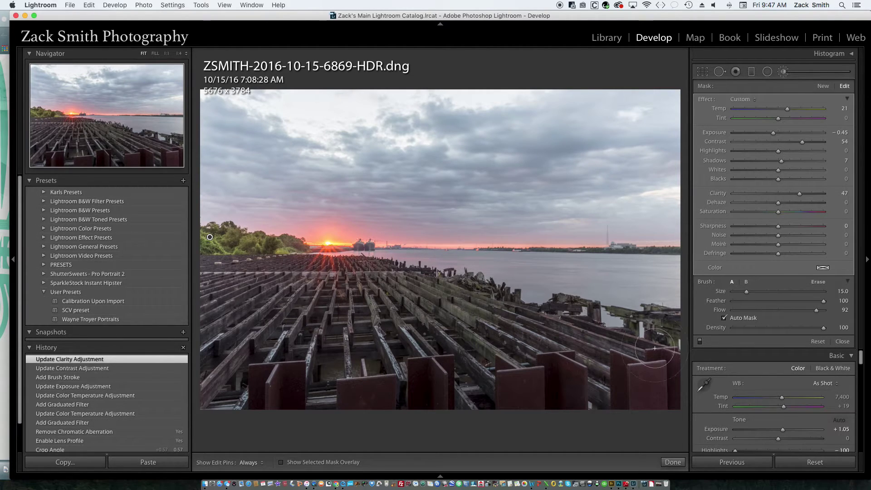
- Set the Effects post-crop vignetting amount to -19
{"action": "scroll", "coordinate": [766, 405], "scroll_direction": "down", "scroll_amount": 10}
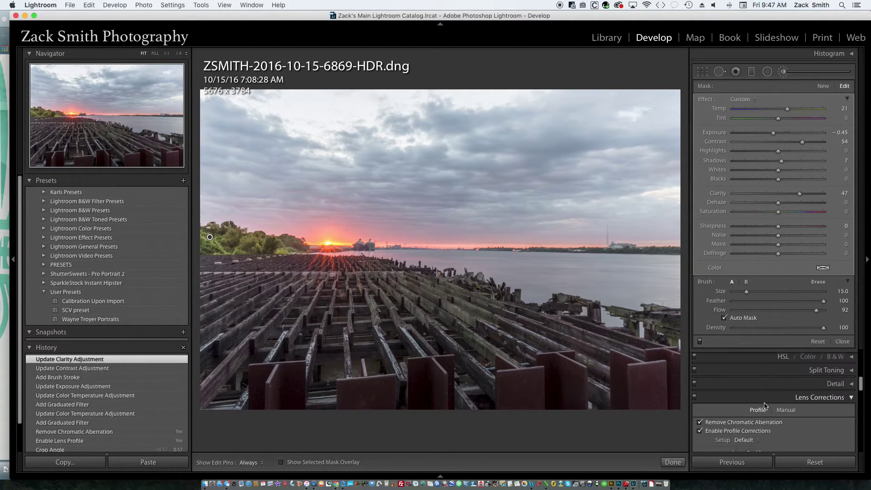
{"action": "scroll", "coordinate": [766, 405], "scroll_direction": "down", "scroll_amount": 10}
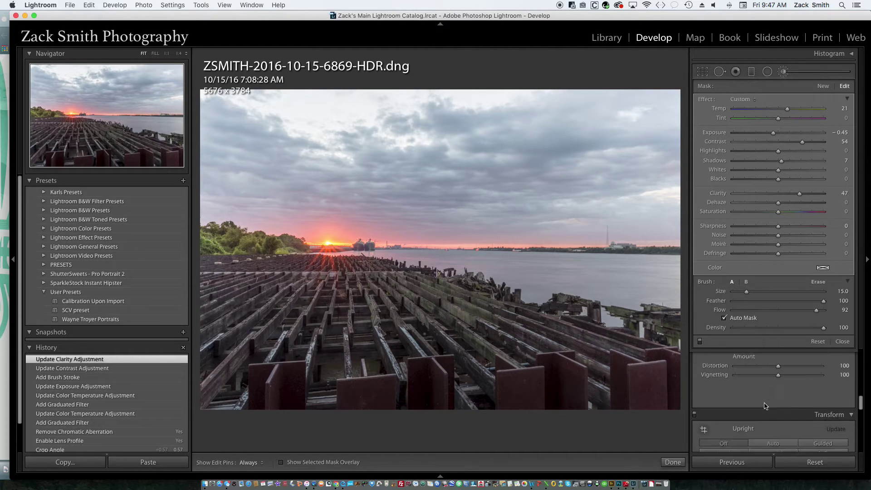
{"action": "scroll", "coordinate": [766, 405], "scroll_direction": "down", "scroll_amount": 6}
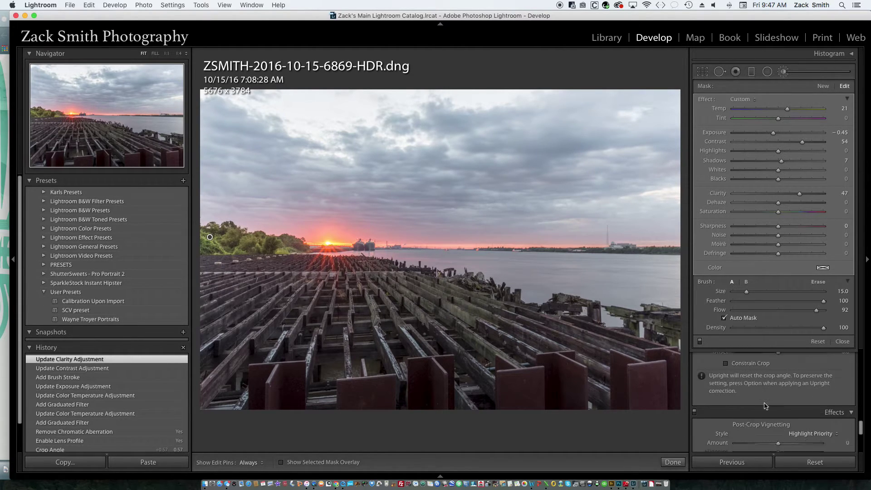
{"action": "left_click_drag", "start_coordinate": [782, 422], "coordinate": [769, 421]}
{"action": "left_click", "coordinate": [702, 72]}
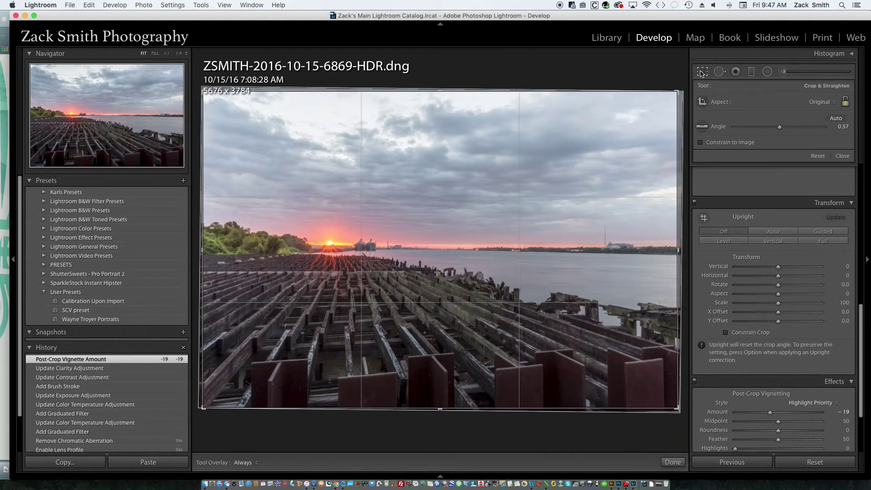
{"action": "left_click", "coordinate": [702, 72]}
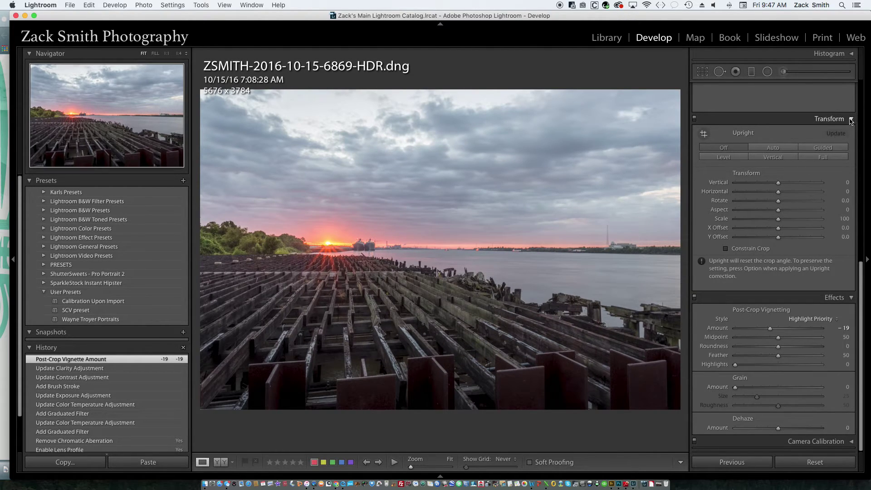
- In the Detail panel, raise sharpening amount to 55, previewing the ship
{"action": "scroll", "coordinate": [852, 120], "scroll_direction": "up", "scroll_amount": 3}
{"action": "scroll", "coordinate": [852, 120], "scroll_direction": "up", "scroll_amount": 3}
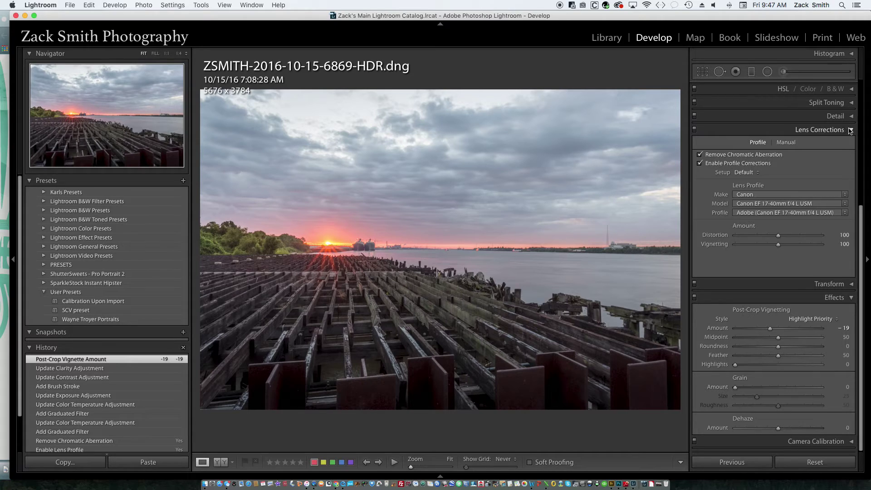
{"action": "scroll", "coordinate": [851, 132], "scroll_direction": "up", "scroll_amount": 1}
{"action": "left_click", "coordinate": [852, 146]}
{"action": "left_click", "coordinate": [850, 258]}
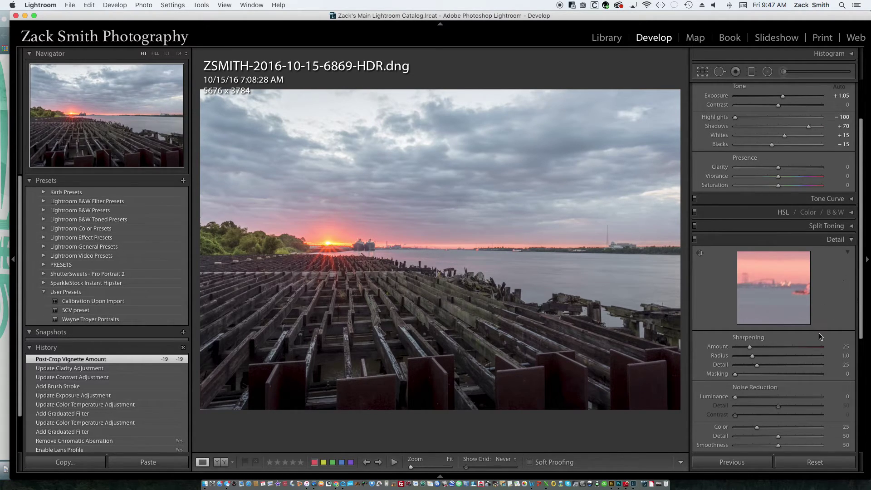
{"action": "scroll", "coordinate": [757, 313], "scroll_direction": "down", "scroll_amount": 2}
{"action": "left_click_drag", "start_coordinate": [757, 313], "coordinate": [759, 314]}
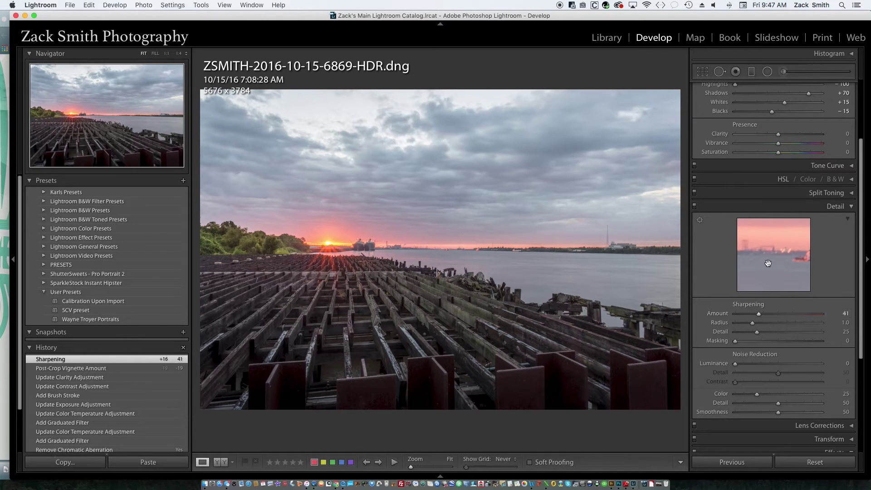
{"action": "left_click_drag", "start_coordinate": [755, 261], "coordinate": [772, 252]}
{"action": "left_click_drag", "start_coordinate": [759, 314], "coordinate": [767, 314]}
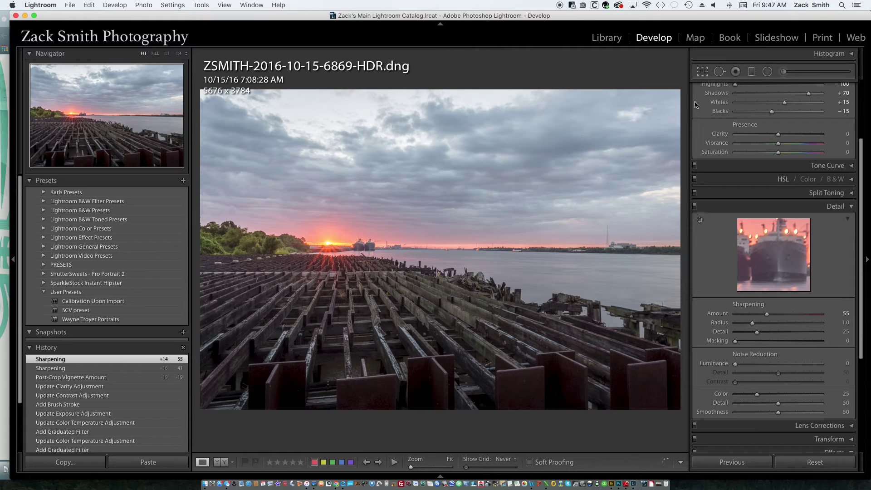
{"action": "left_click", "coordinate": [703, 71]}
{"action": "left_click", "coordinate": [703, 72]}
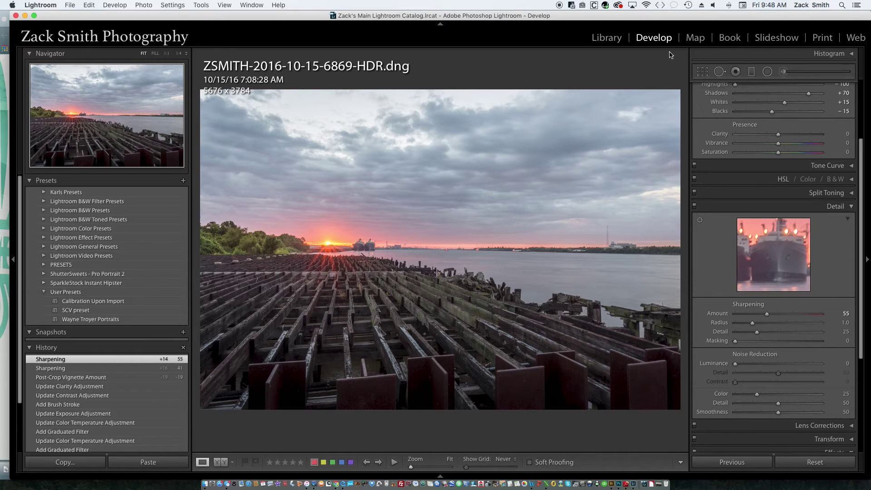
- In Library, compare 6869-HDR.dng with originals 6869 and 6870, then return to Grid
{"action": "left_click", "coordinate": [598, 38]}
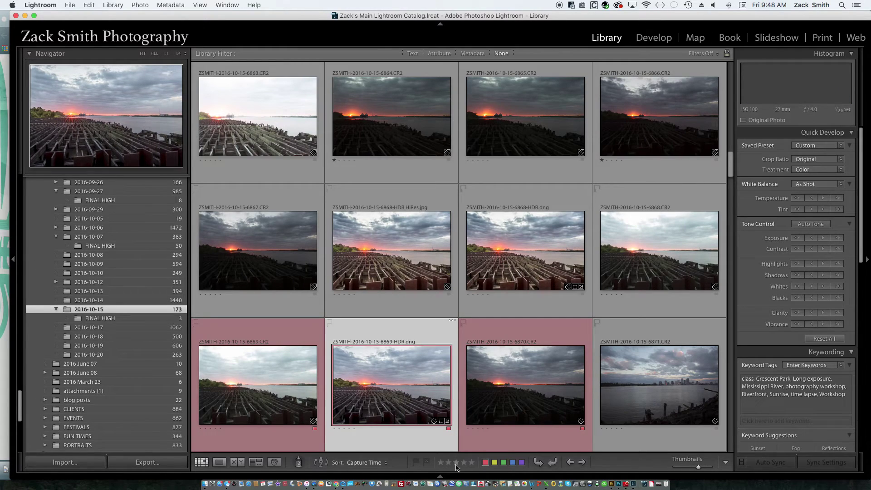
{"action": "left_click", "coordinate": [283, 384]}
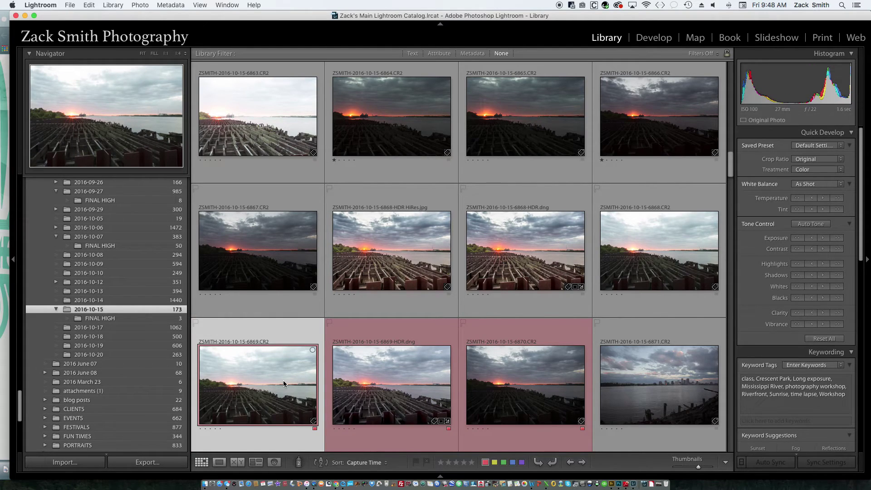
{"action": "left_click", "coordinate": [522, 384]}
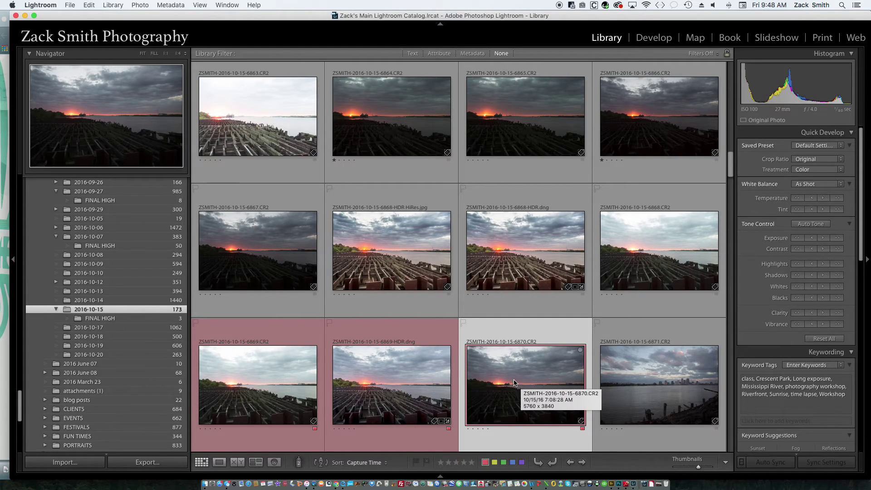
{"action": "left_click", "coordinate": [384, 389]}
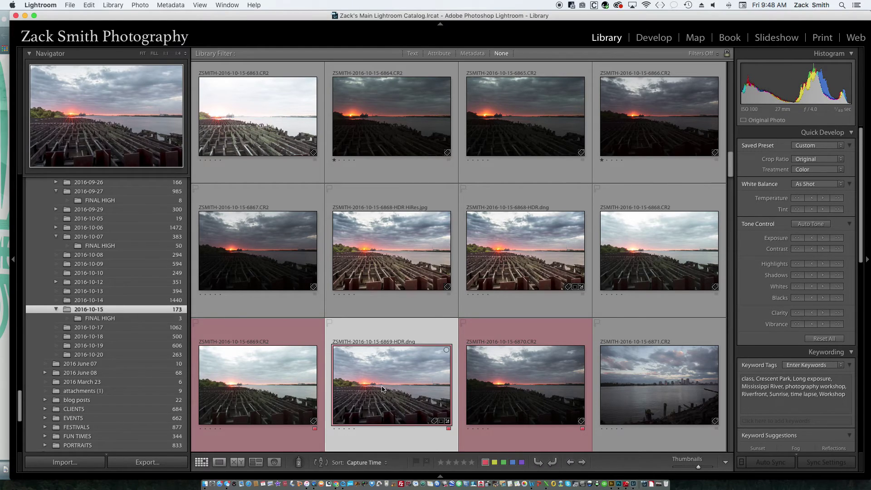
{"action": "double_click", "coordinate": [382, 389]}
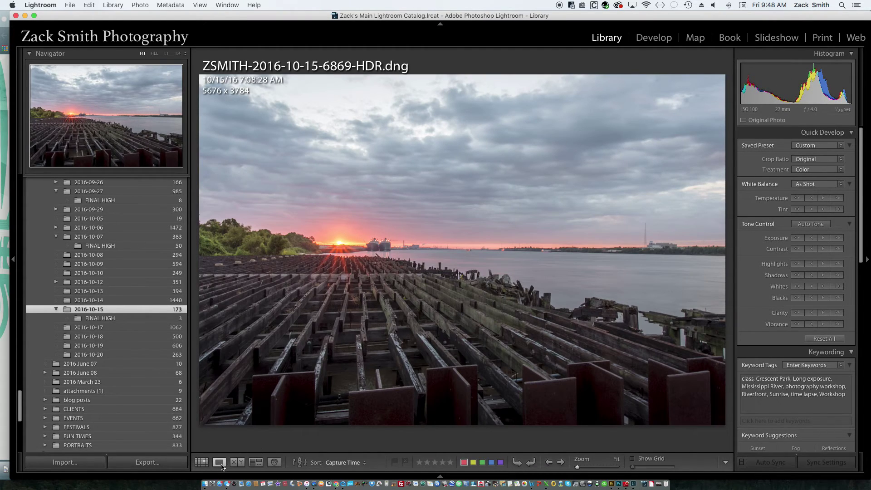
{"action": "key", "text": "g"}
{"action": "right_click", "coordinate": [362, 382]}
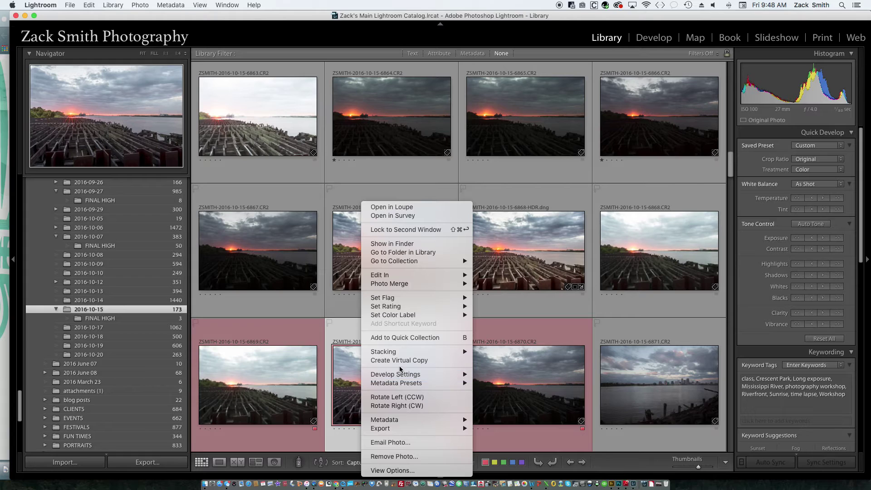
{"action": "mouse_move", "coordinate": [412, 428]}
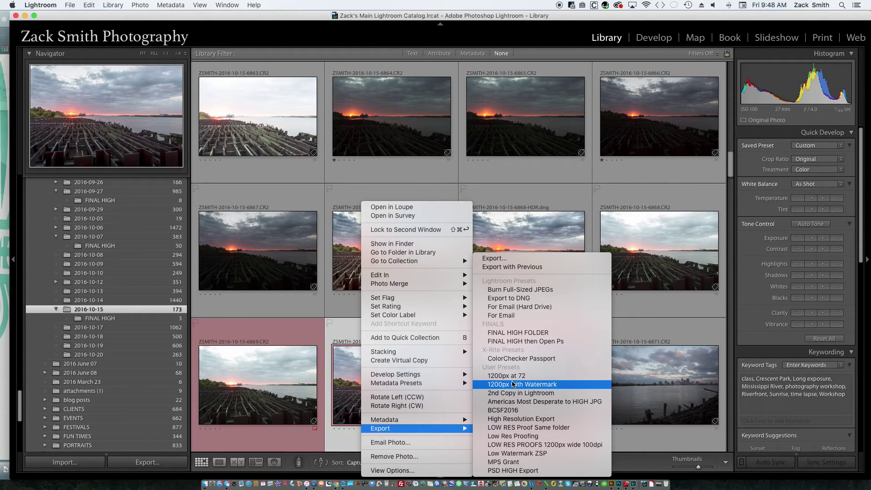
{"action": "left_click", "coordinate": [658, 334]}
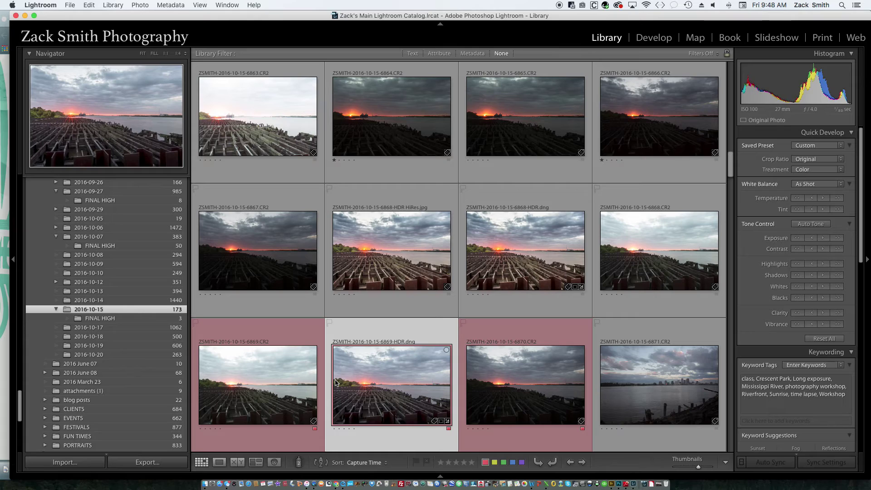